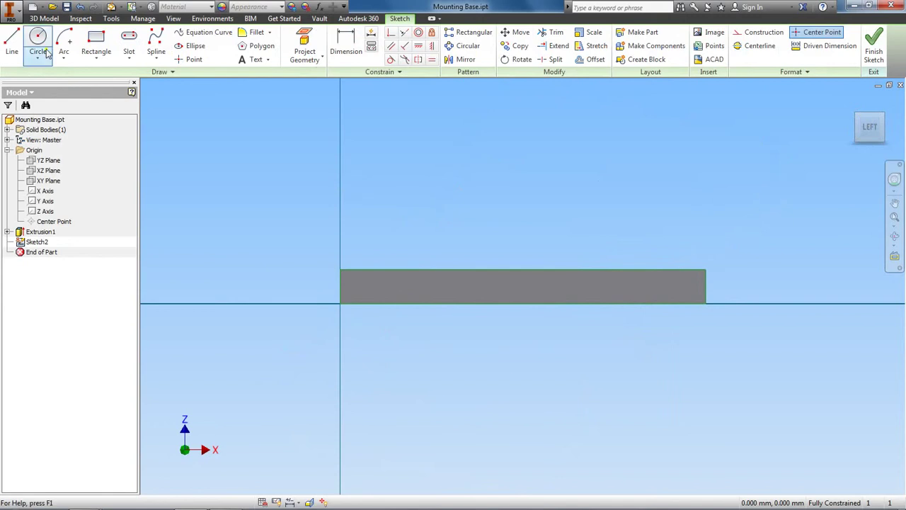
Sketch a vertical line about 40 mm long upward from the base plate's upper right corner
click(10, 43)
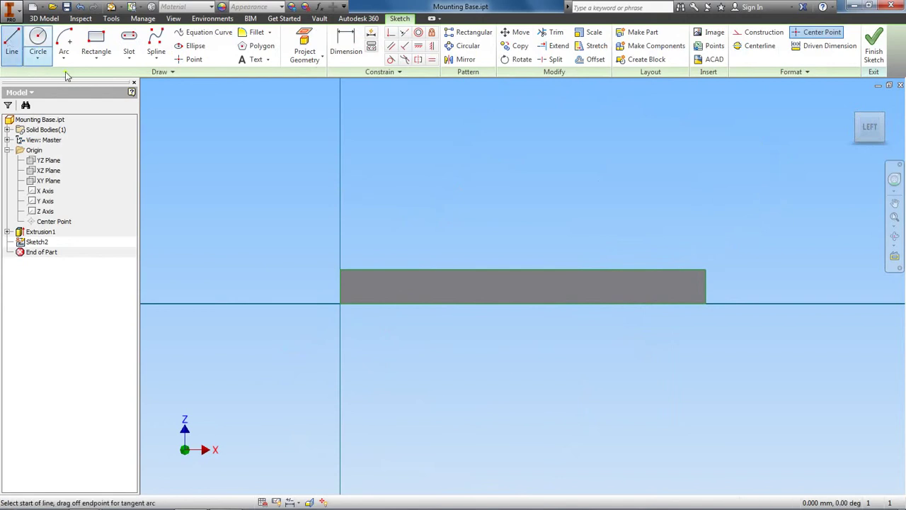
click(706, 269)
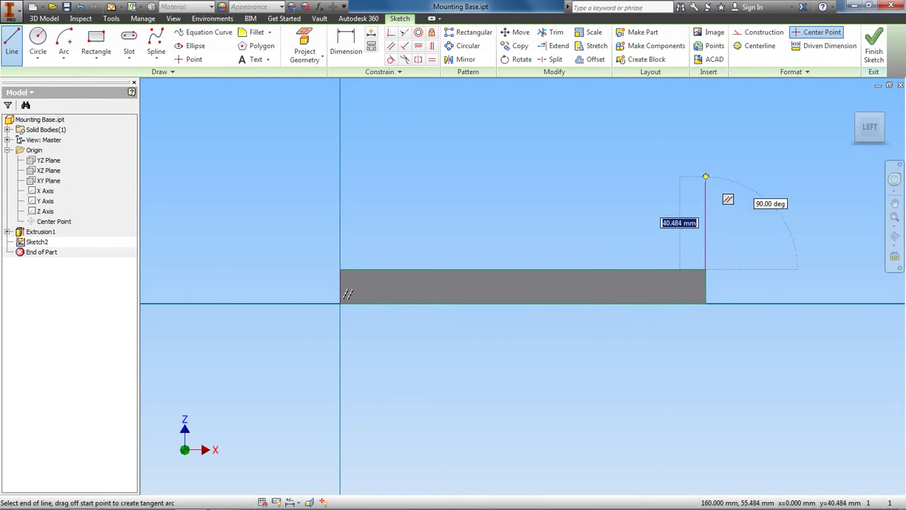
click(706, 176)
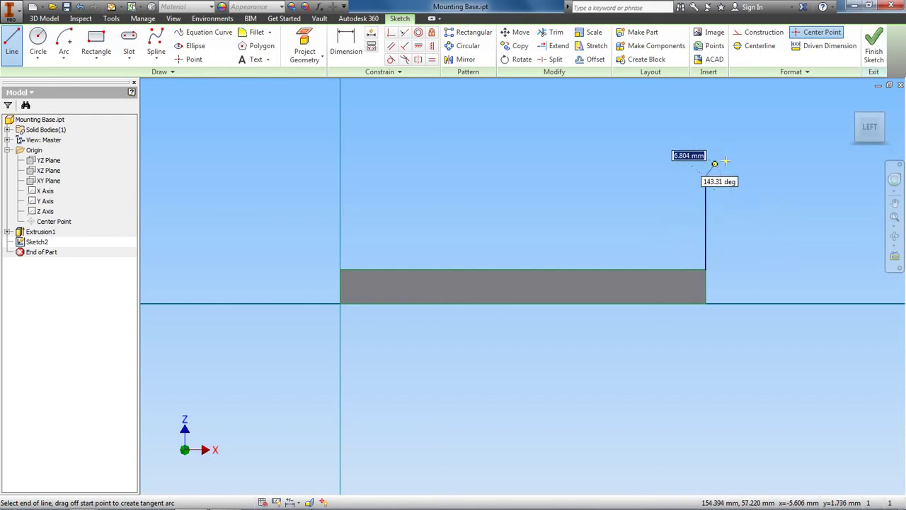
right_click(726, 161)
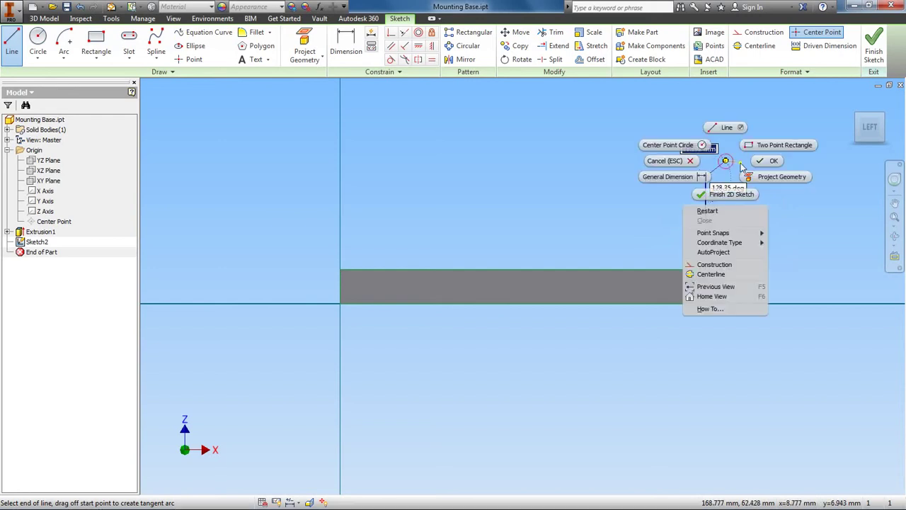
click(771, 162)
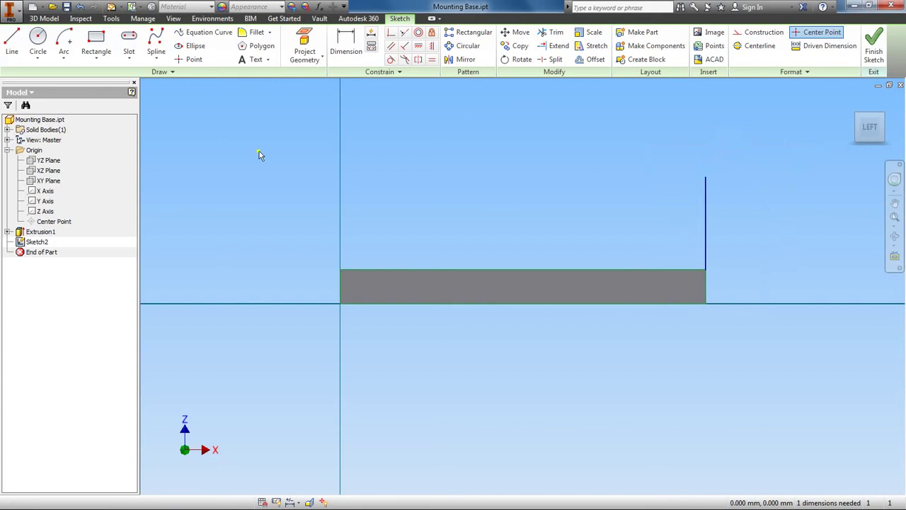
Draw a 180° center-point arc of about 12 mm radius, starting at the vertical line's top end and curving over toward the plate's middle
click(64, 62)
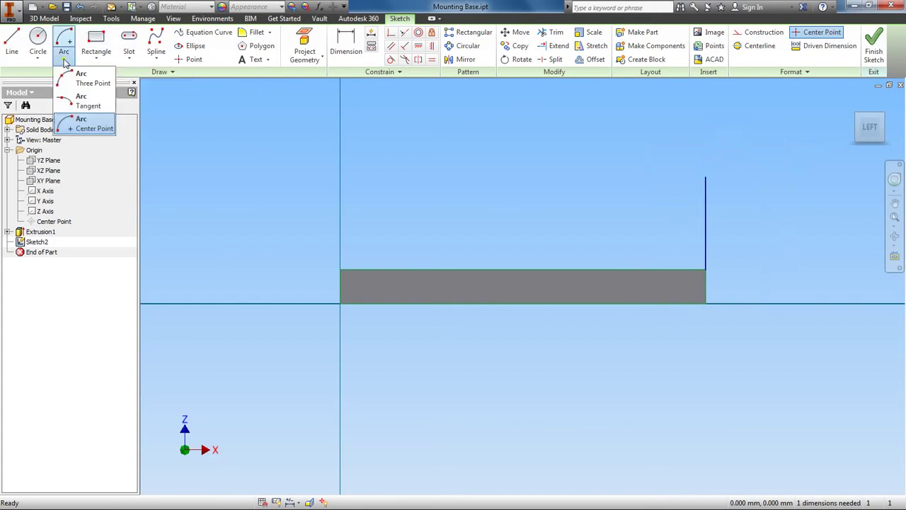
click(93, 128)
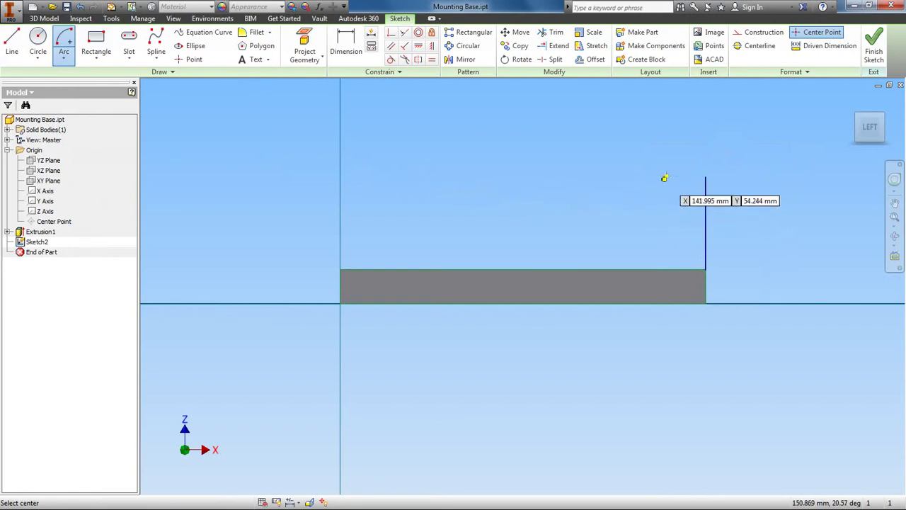
scroll(668, 176, down, 2)
scroll(668, 176, up, 5)
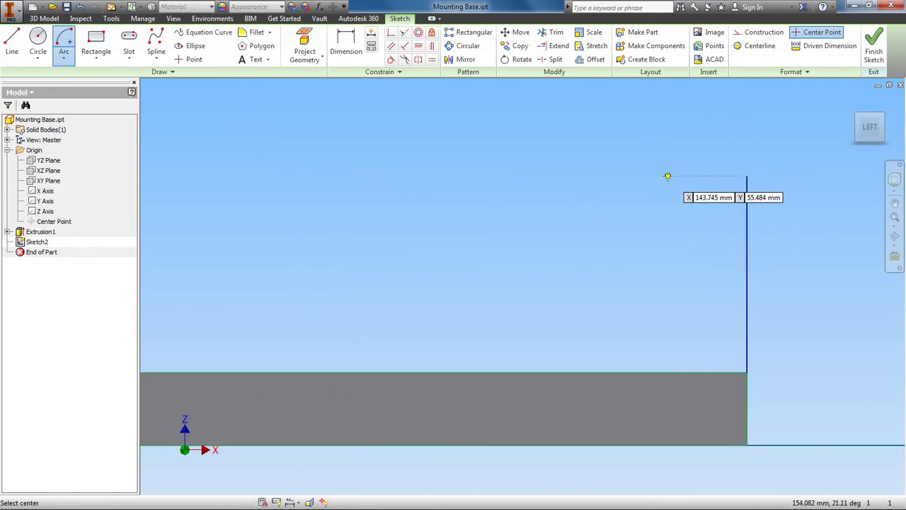
scroll(687, 179, up, 1)
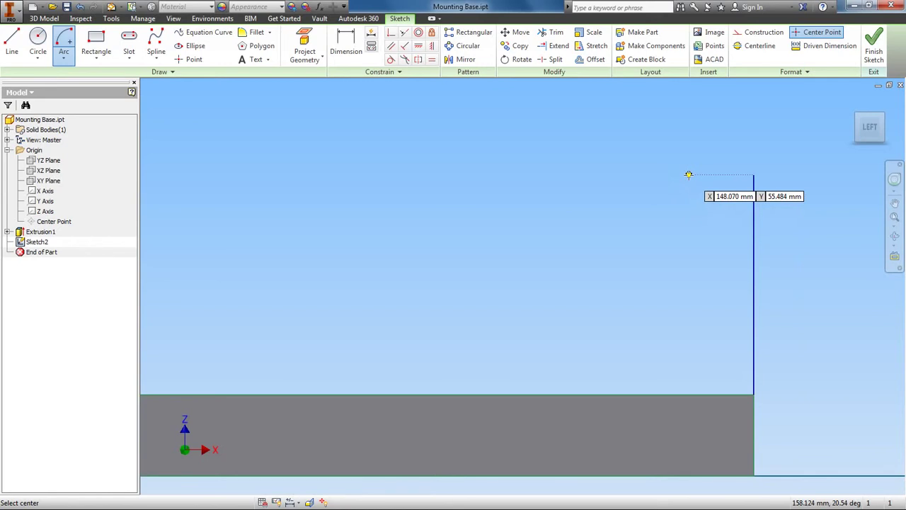
click(688, 174)
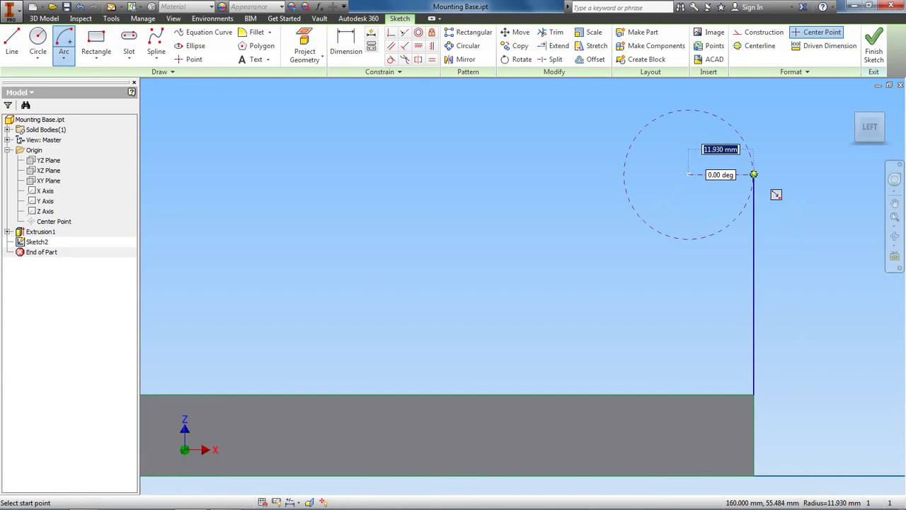
click(754, 174)
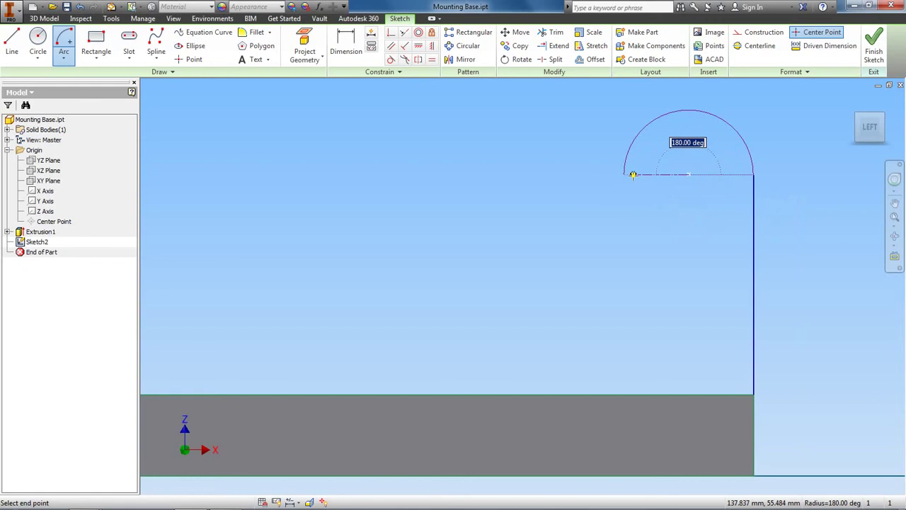
click(633, 174)
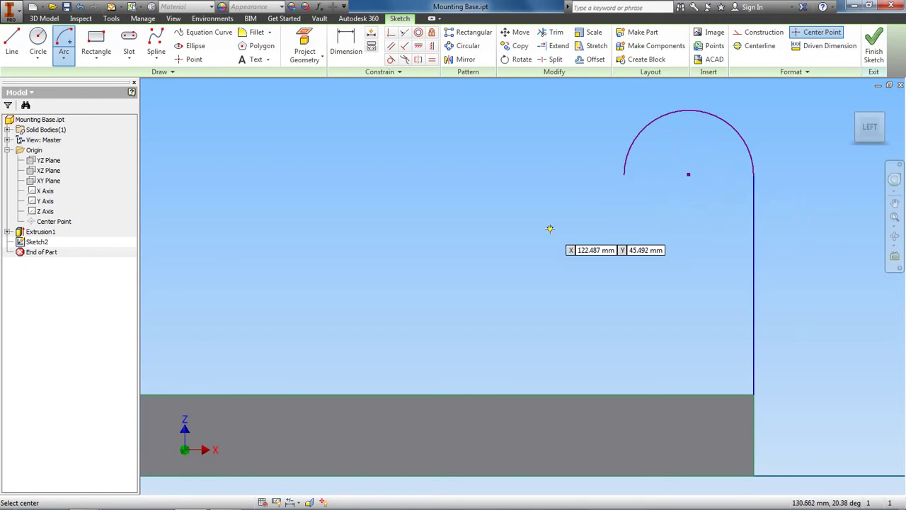
right_click(525, 185)
click(566, 187)
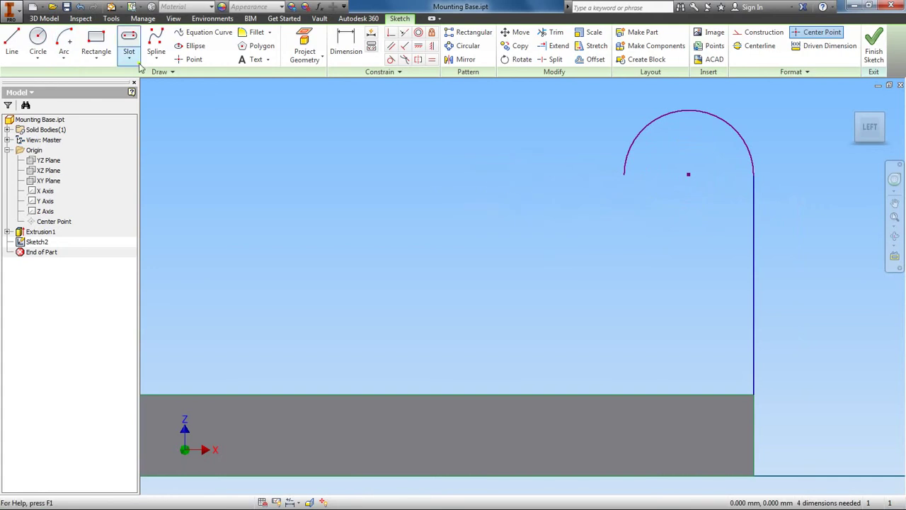
Draw a vertical line about 5 mm down from the arc's free end, continuing with a sloped line about 59 mm long to the plate's top edge
click(12, 42)
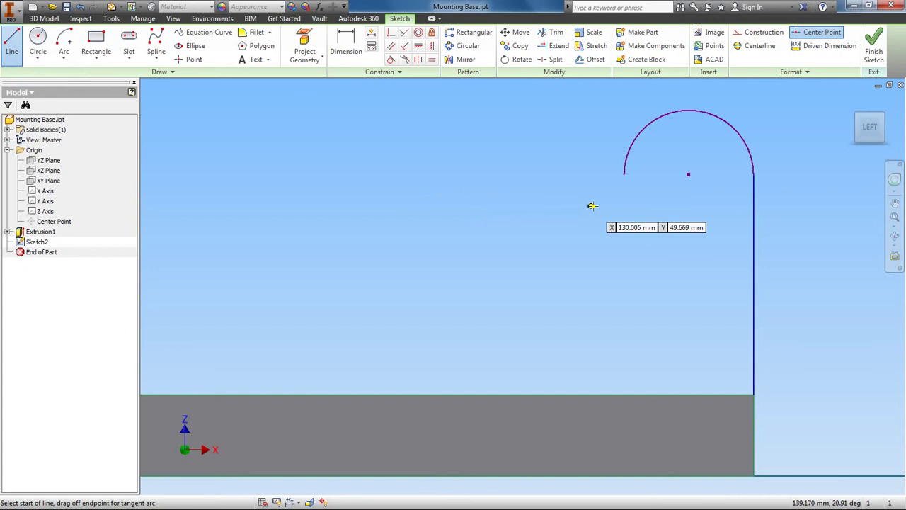
click(625, 174)
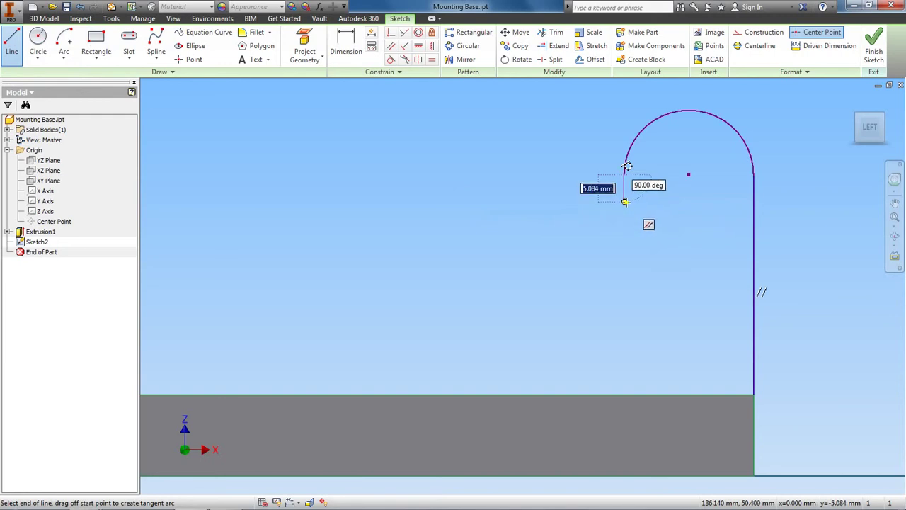
click(625, 202)
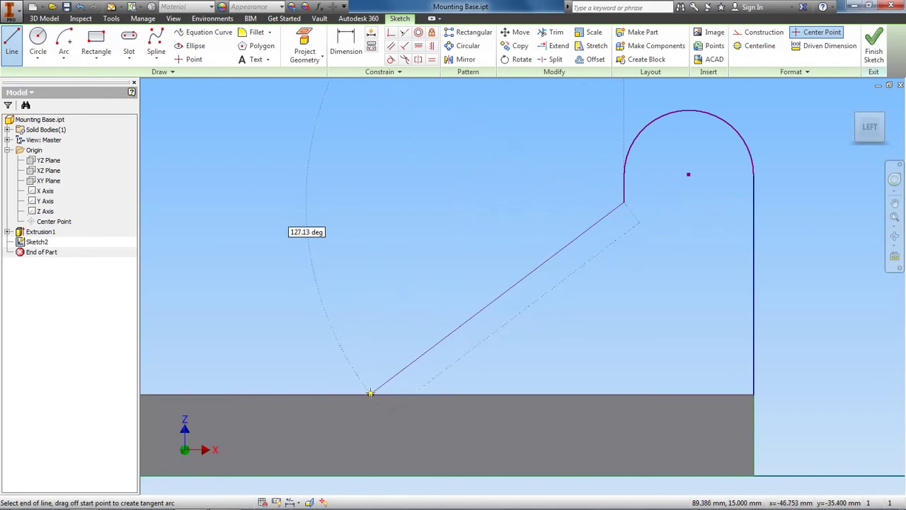
scroll(369, 392, down, 2)
scroll(370, 392, up, 3)
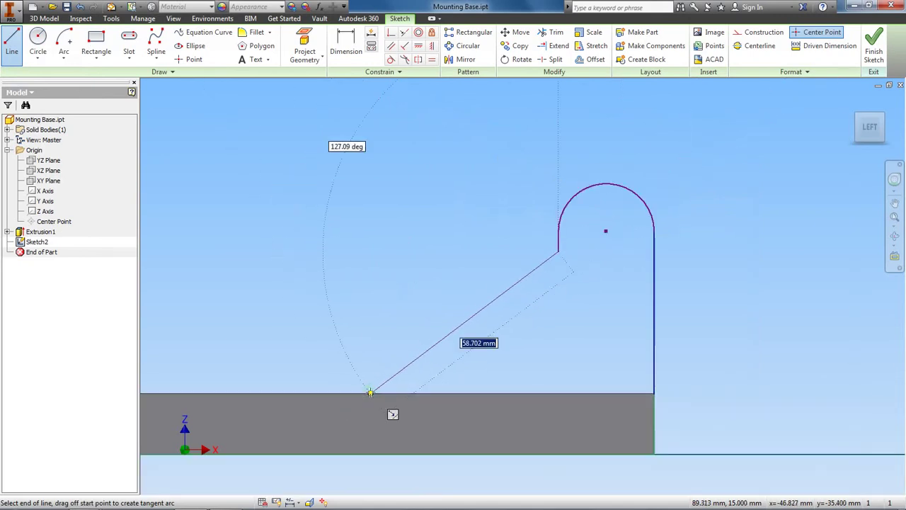
scroll(374, 382, down, 2)
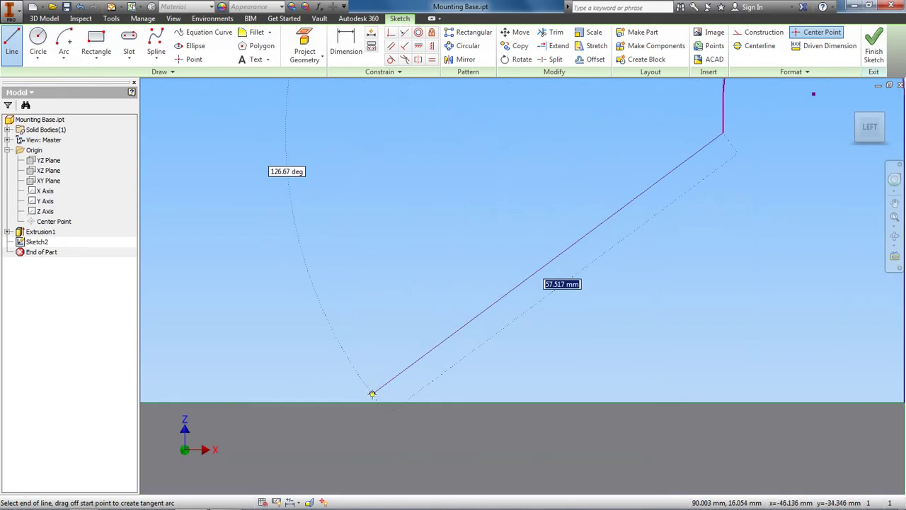
click(367, 401)
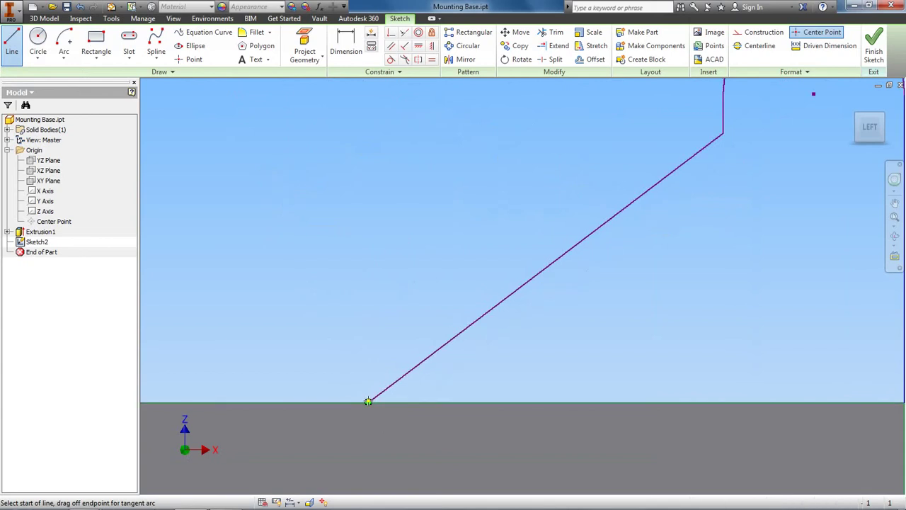
scroll(370, 400, up, 3)
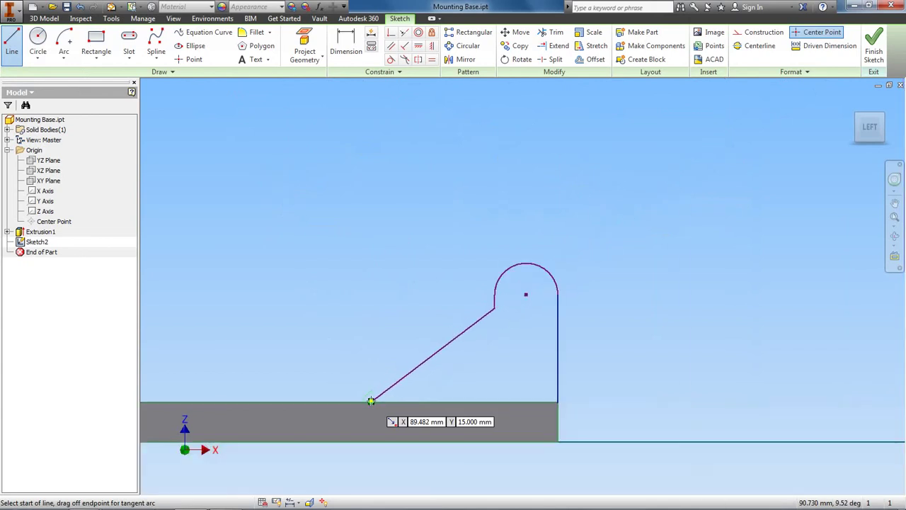
right_click(392, 325)
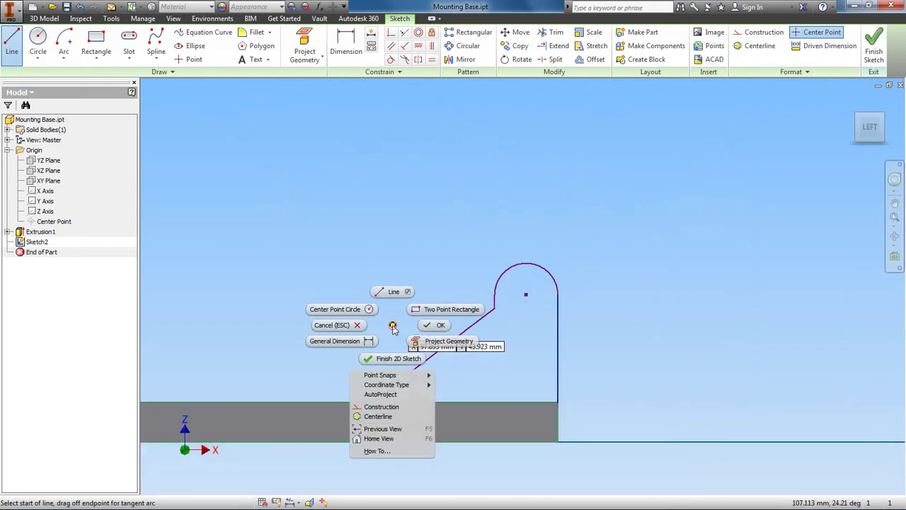
click(429, 324)
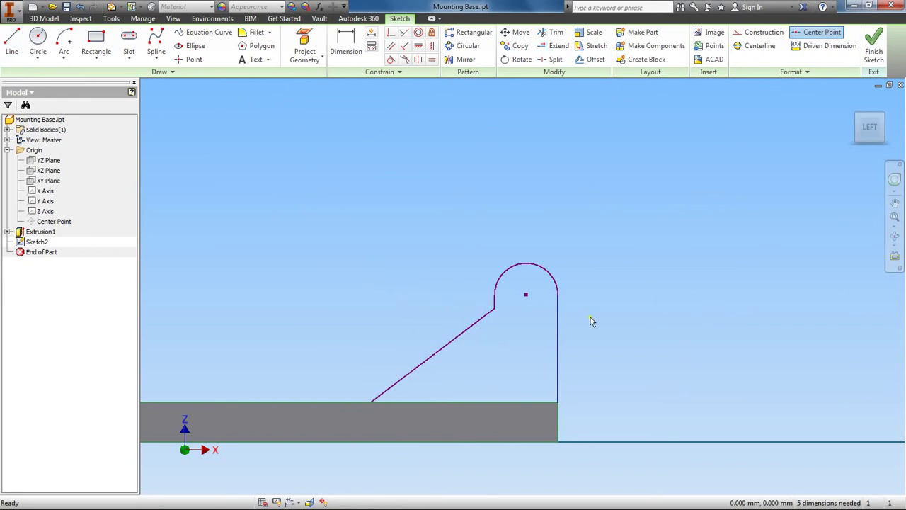
Dimension the height from the plate's bottom right corner to the top end of the long vertical line as 53 mm
click(347, 40)
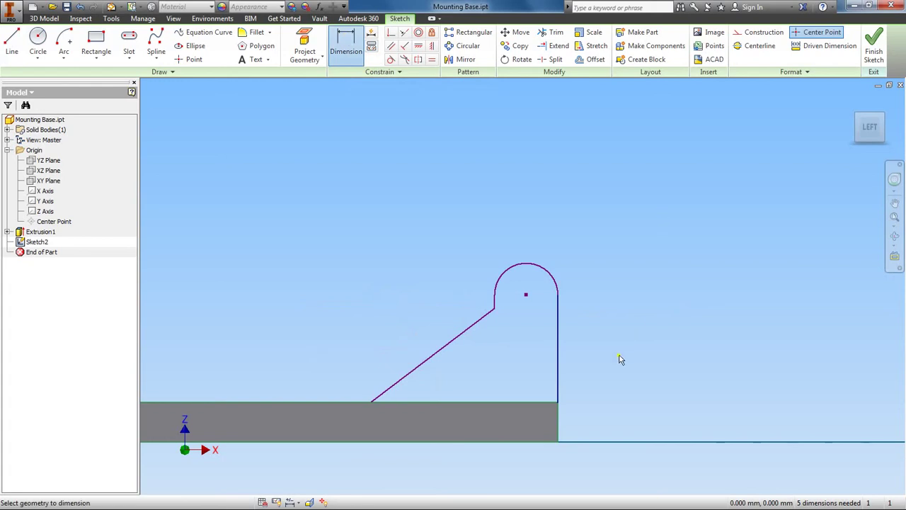
click(558, 443)
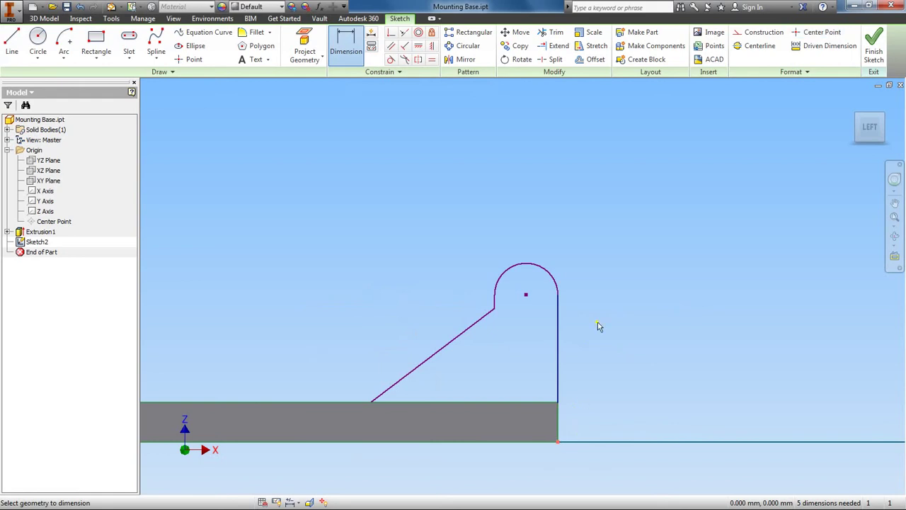
click(558, 296)
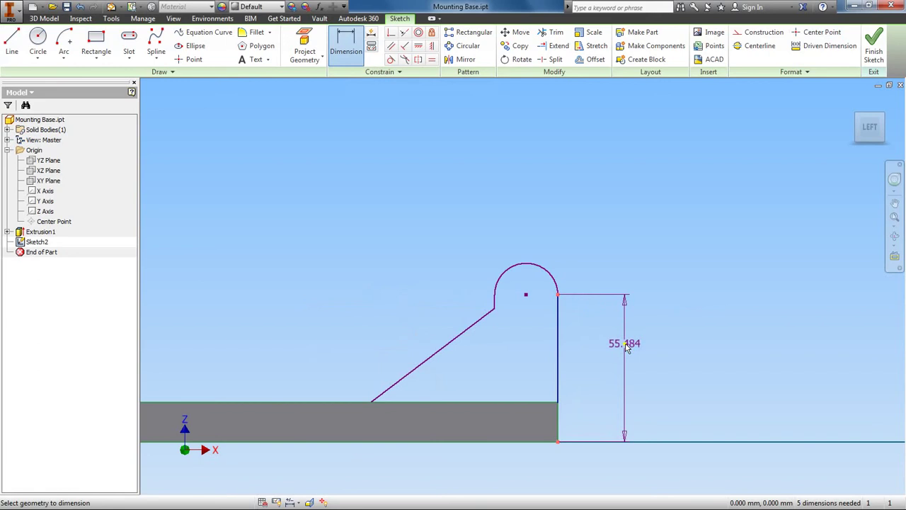
click(626, 347)
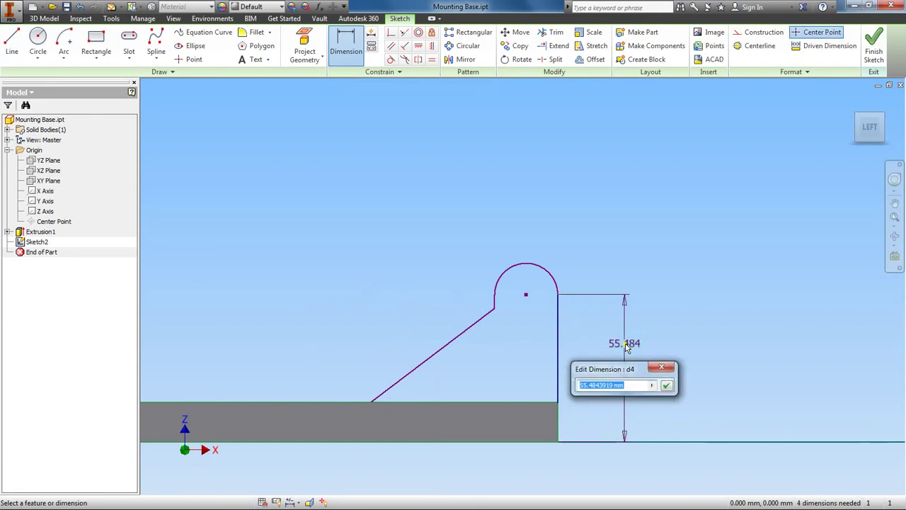
text(53)
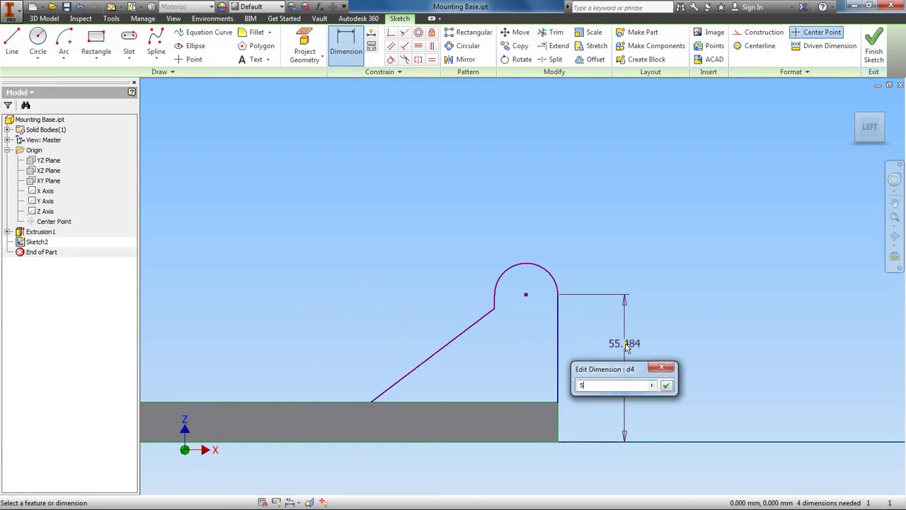
click(669, 386)
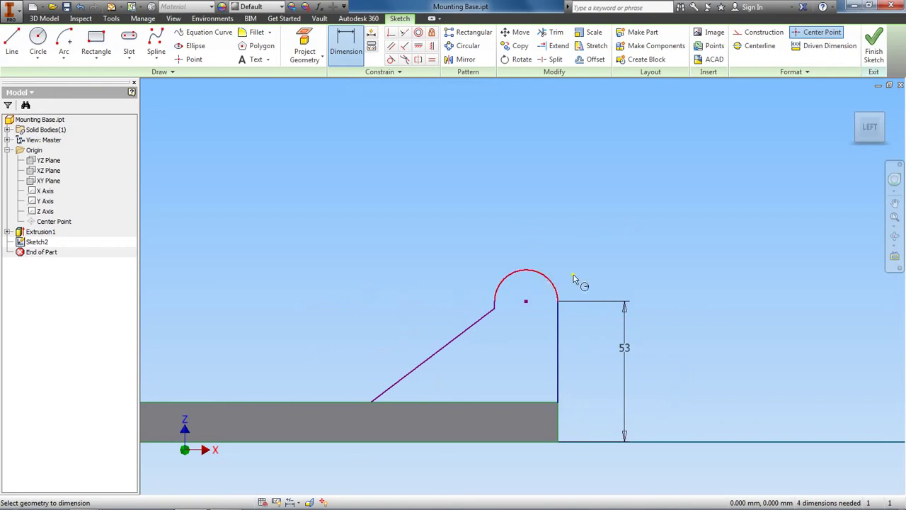
Dimension the arc's radius as 16 mm
click(528, 272)
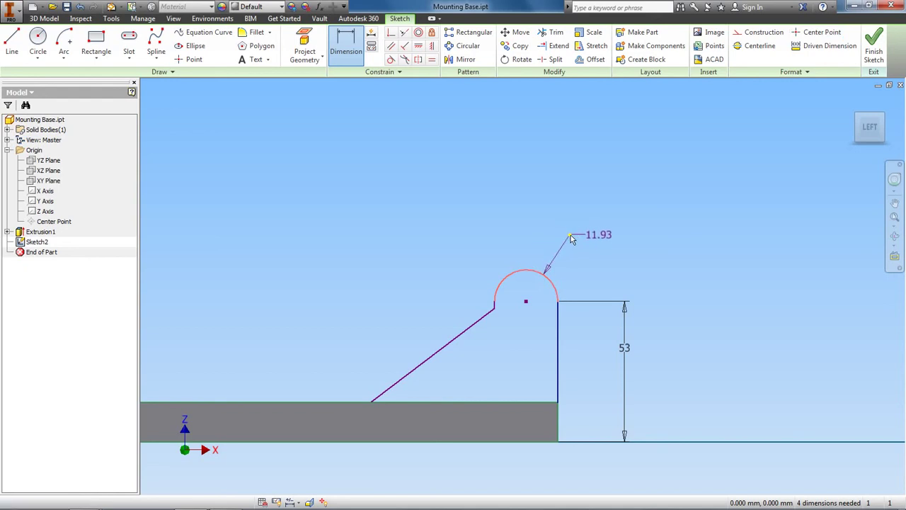
click(495, 228)
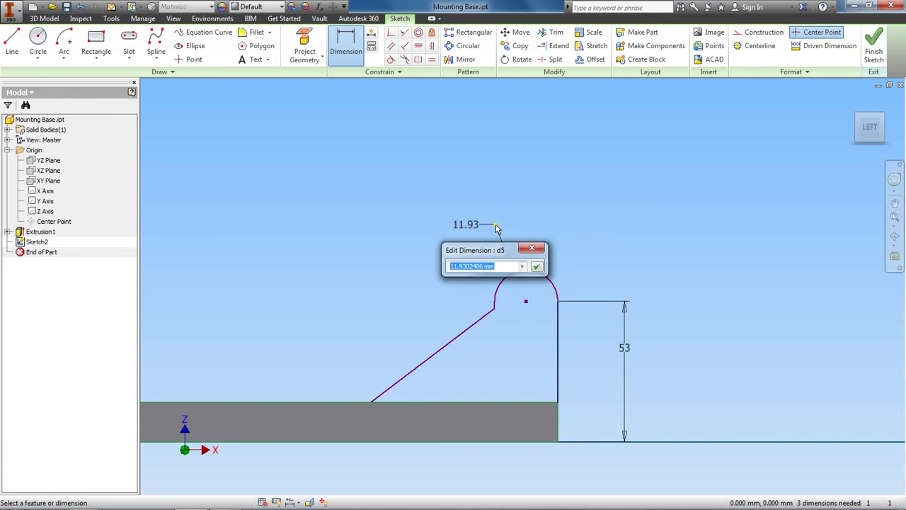
text(16)
click(537, 267)
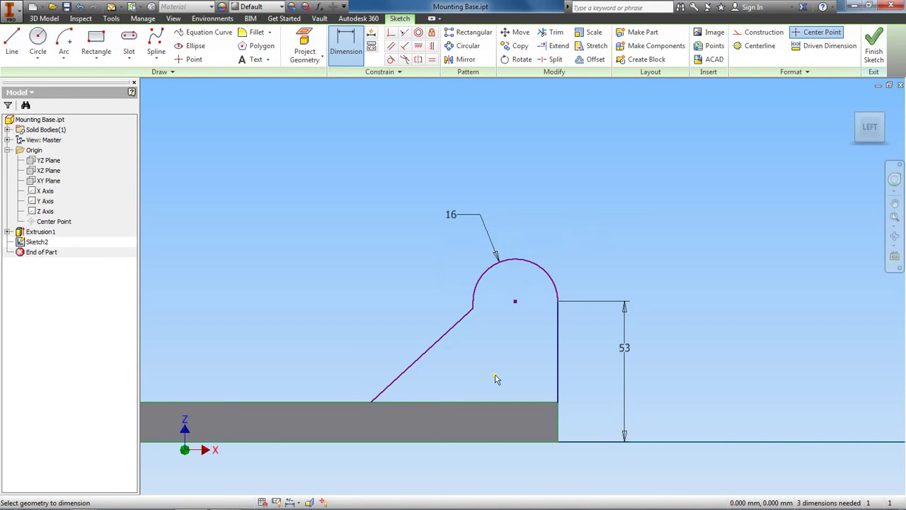
Dimension the short vertical line below the arc's free end as 8 mm
click(473, 306)
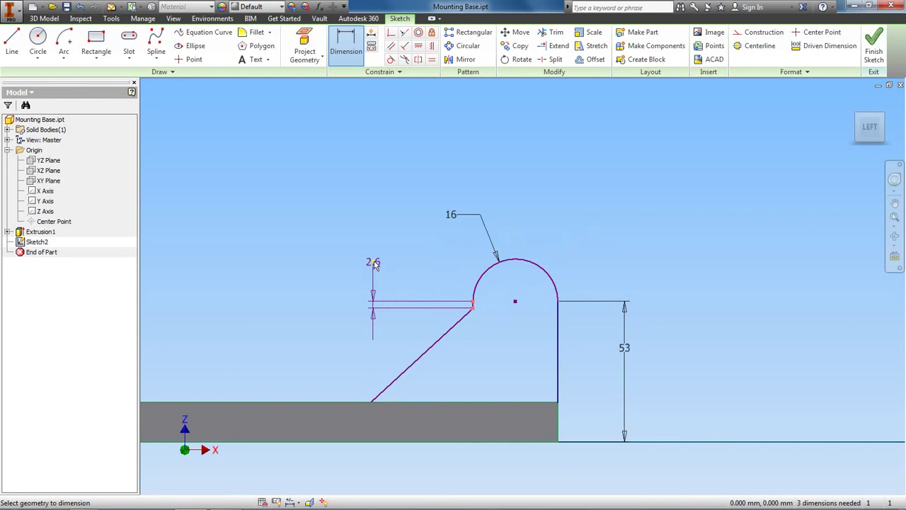
click(375, 258)
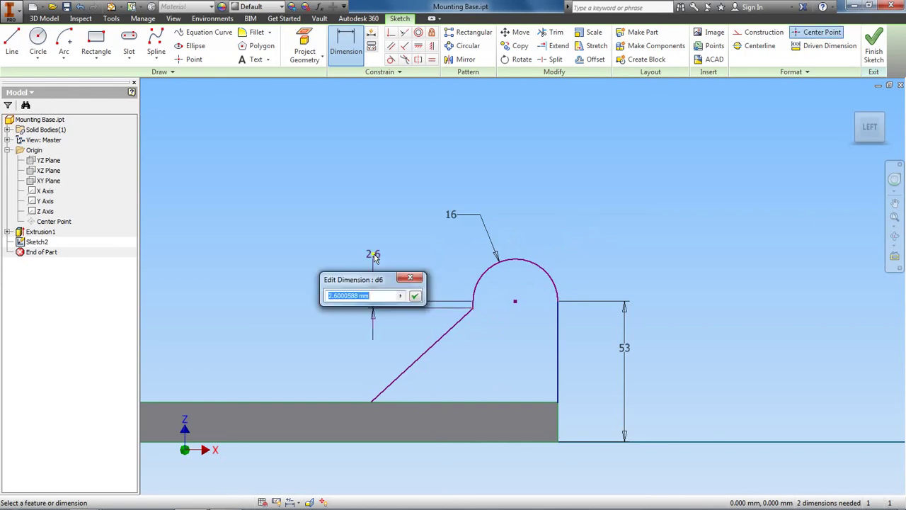
text(8)
click(416, 298)
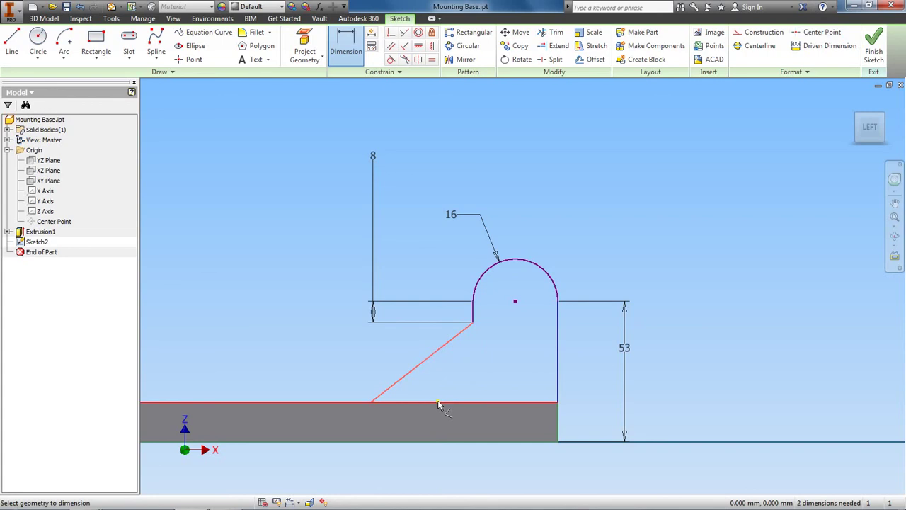
Dimension the angle between the sloped line and the plate's top edge as 20 degrees
mouse_move(439, 403)
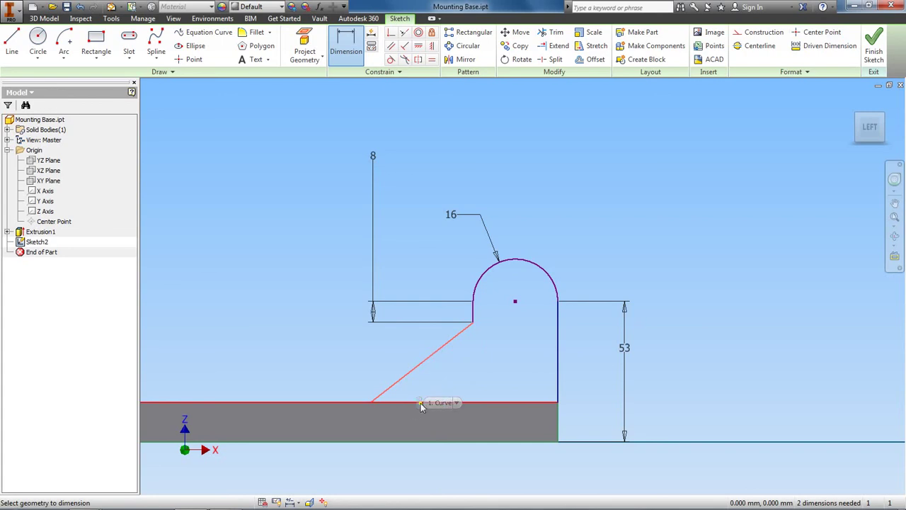
click(441, 402)
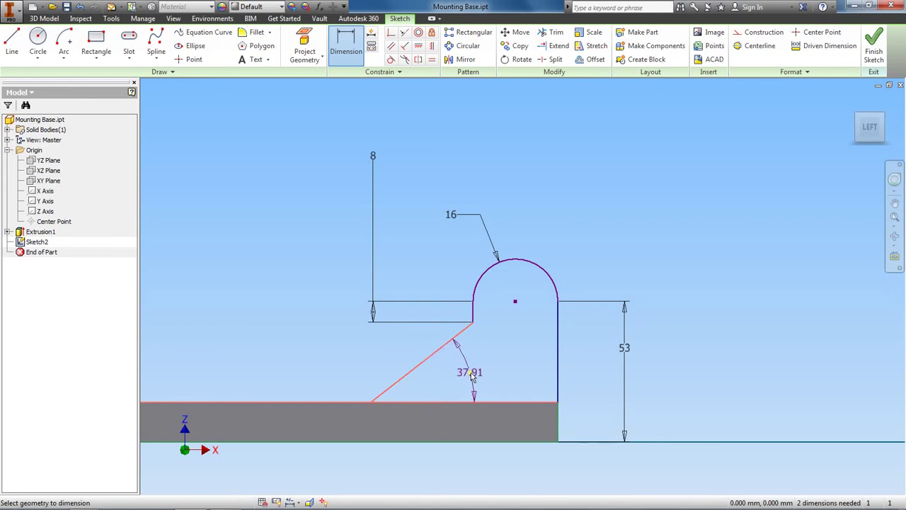
click(472, 376)
text(20)
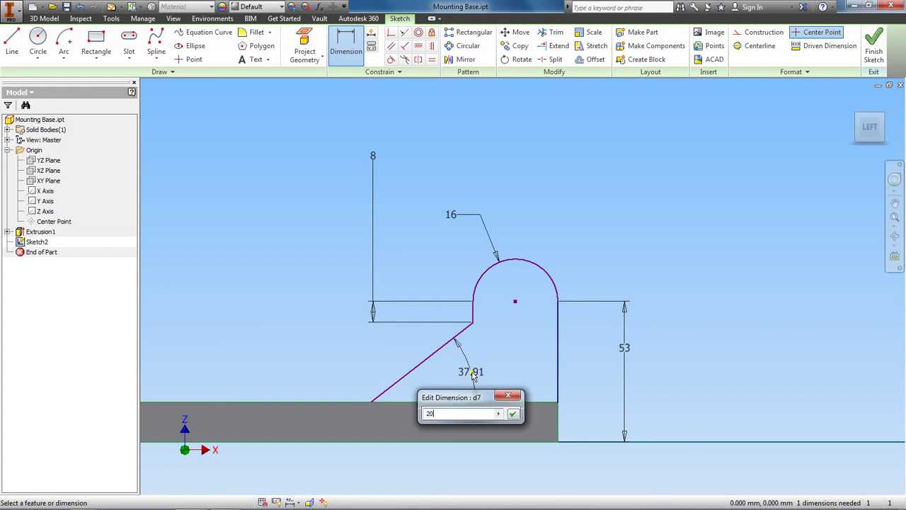
click(513, 414)
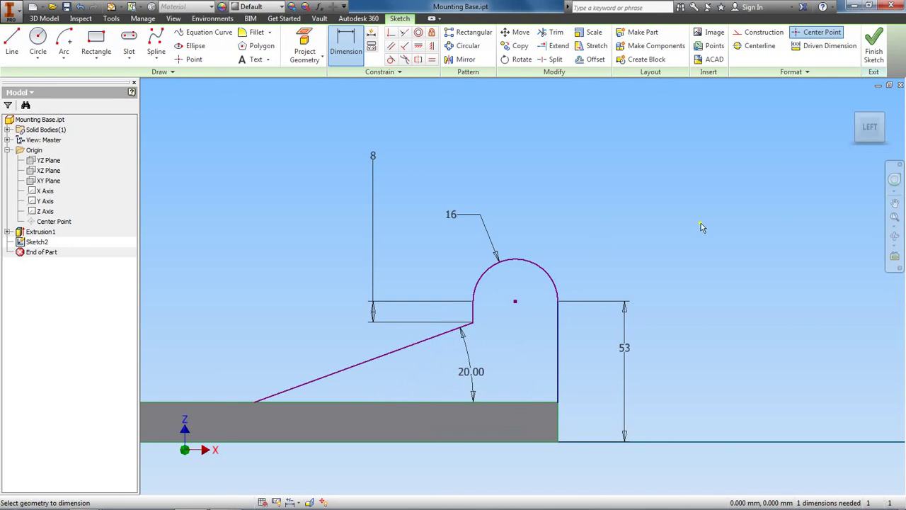
right_click(616, 178)
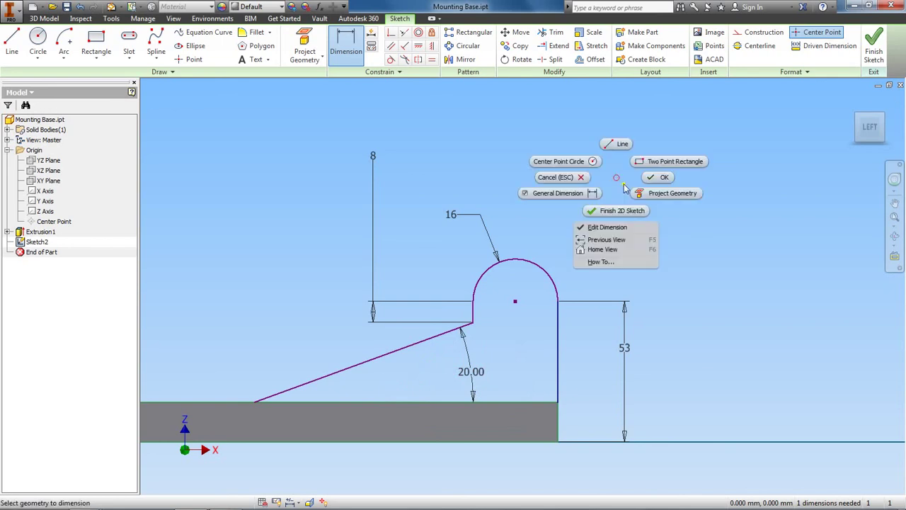
click(657, 177)
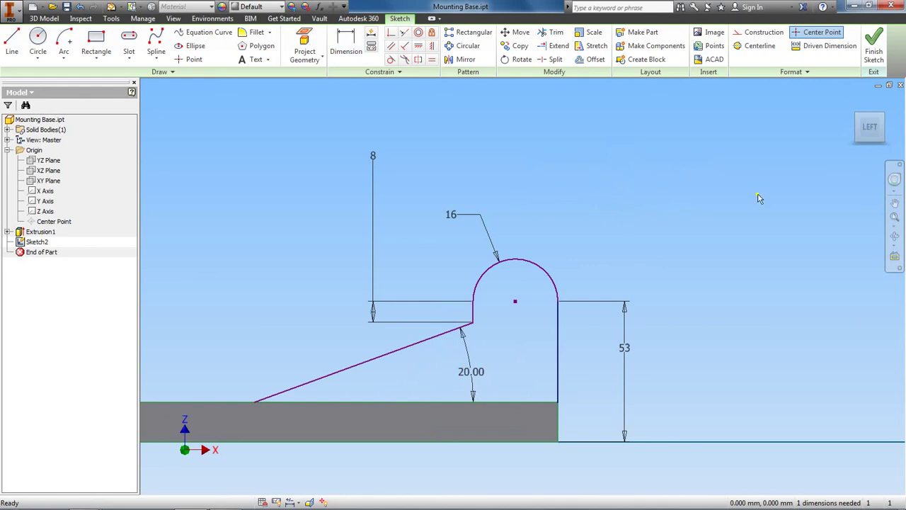
Finish the bracket profile sketch and show the part in its home view
click(875, 50)
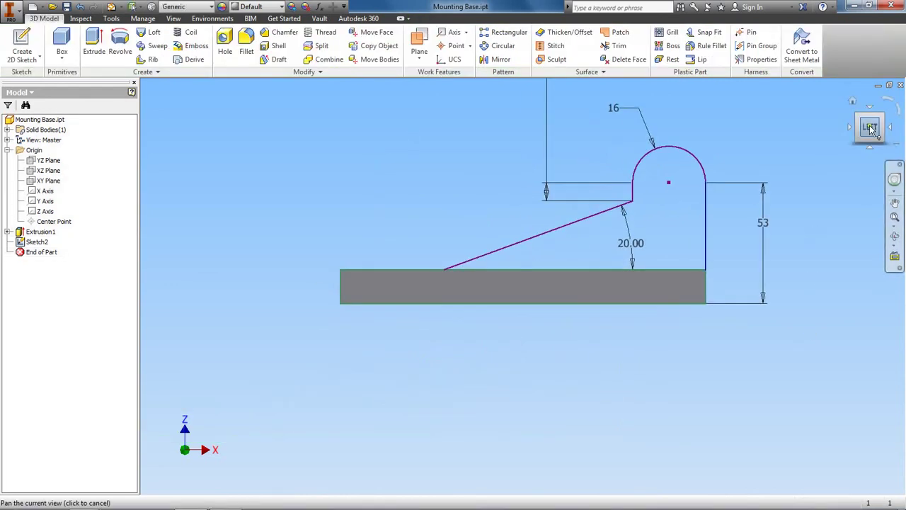
mouse_move(871, 126)
mouse_down()
mouse_move(872, 141)
mouse_move(865, 134)
mouse_move(882, 123)
mouse_up()
click(853, 101)
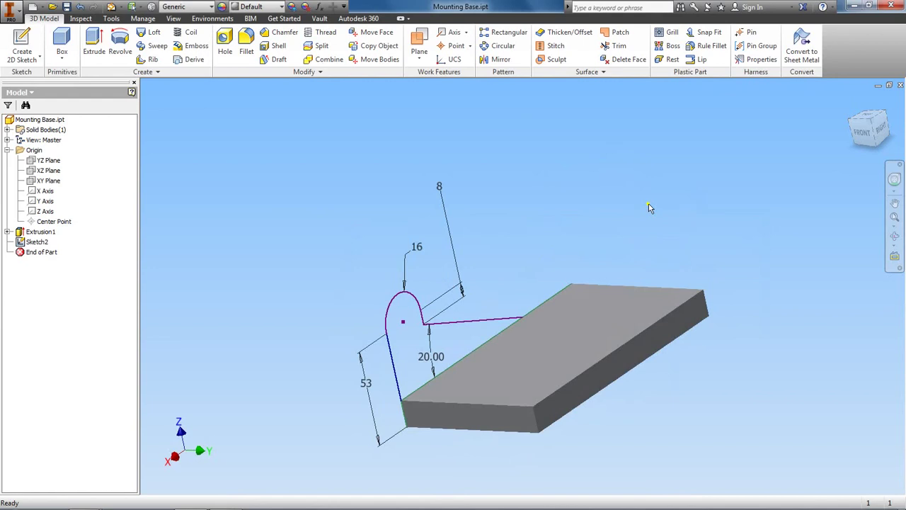